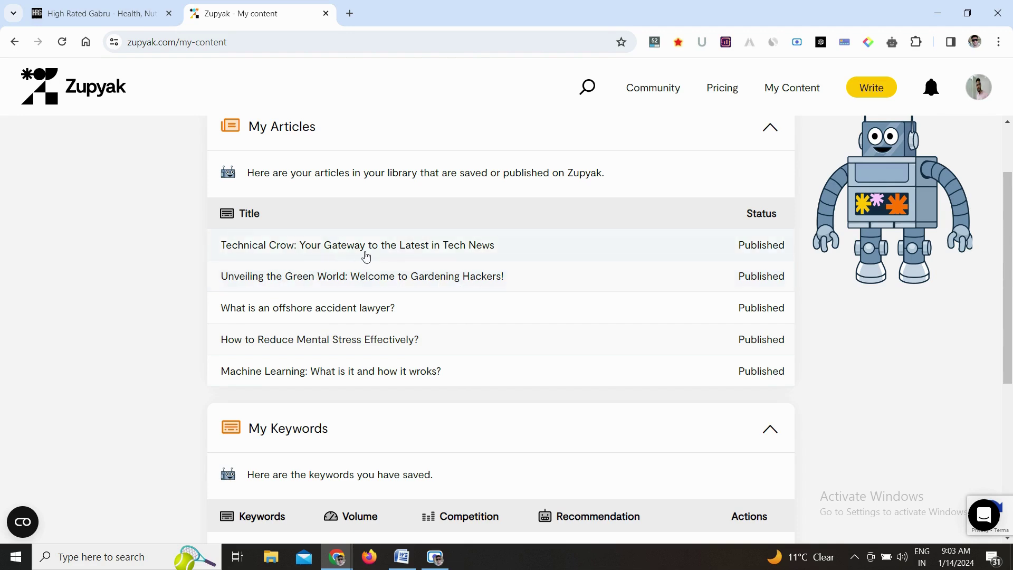
- Replace the Zupyak page with the Conifer website (conifer.rhizome.org) in a new browser tab and open its account sign-up form
scroll(474, 369, "up", 2)
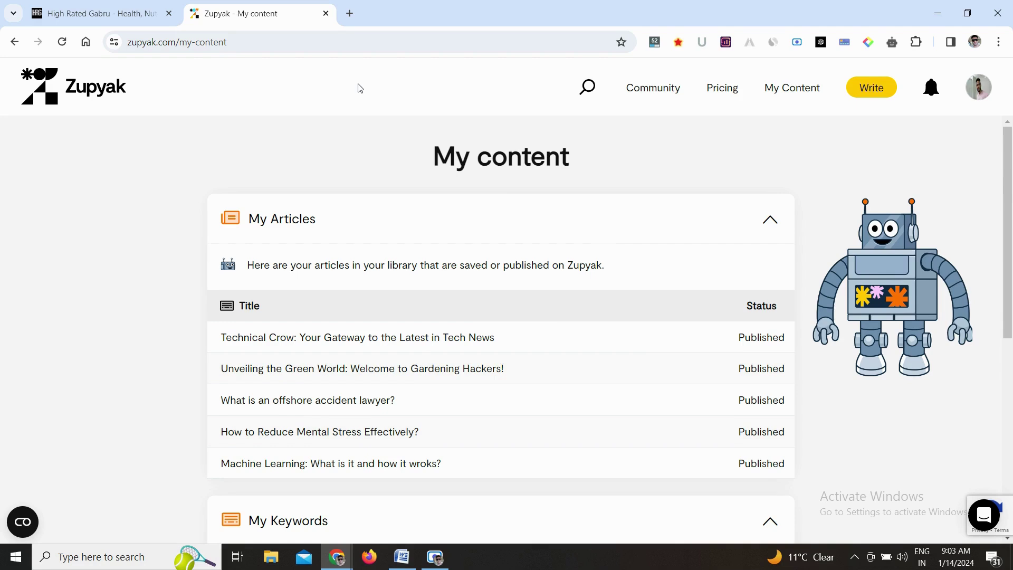
left_click(350, 13)
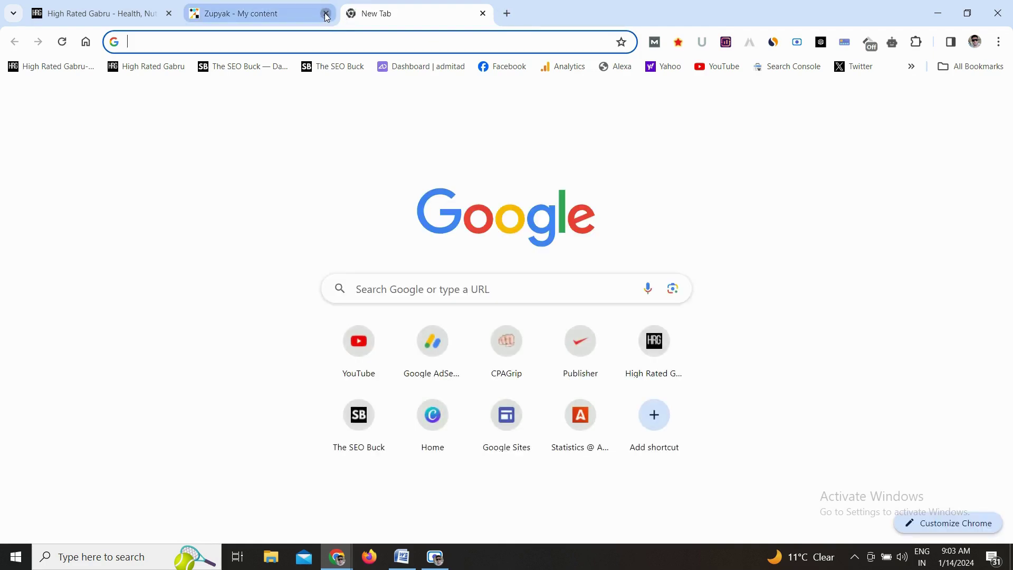
left_click(326, 15)
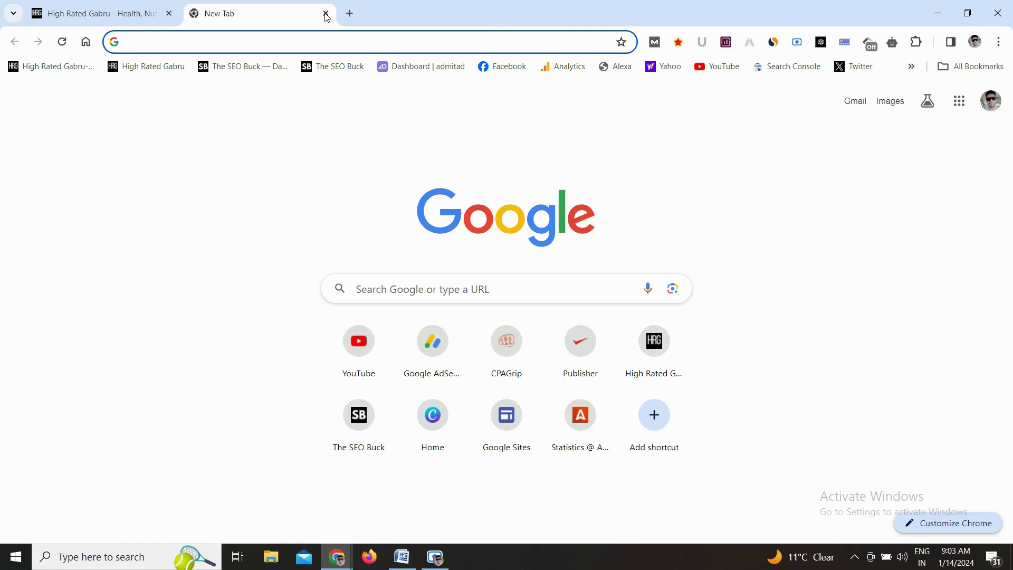
type("con")
key("Return")
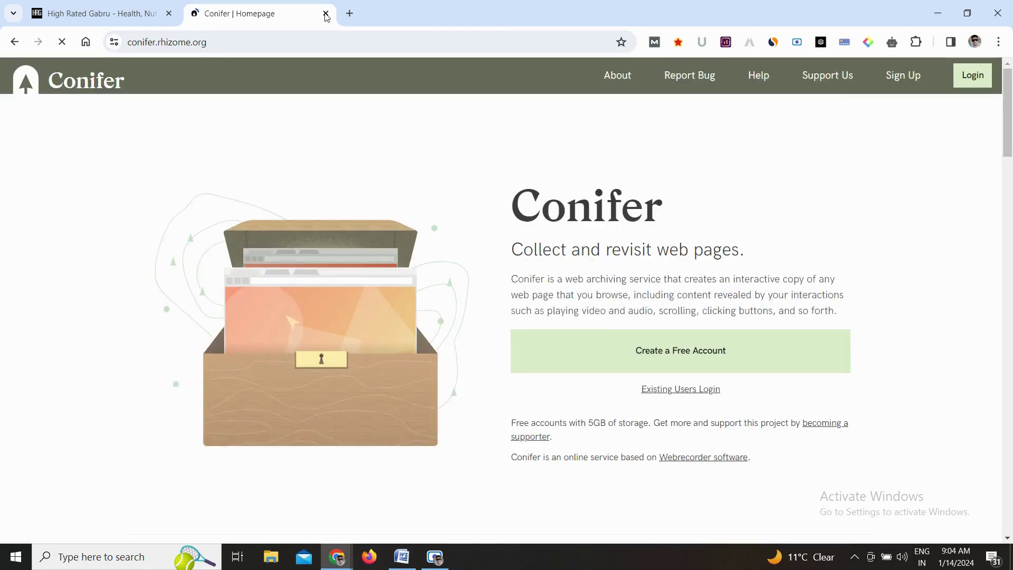
left_click(904, 75)
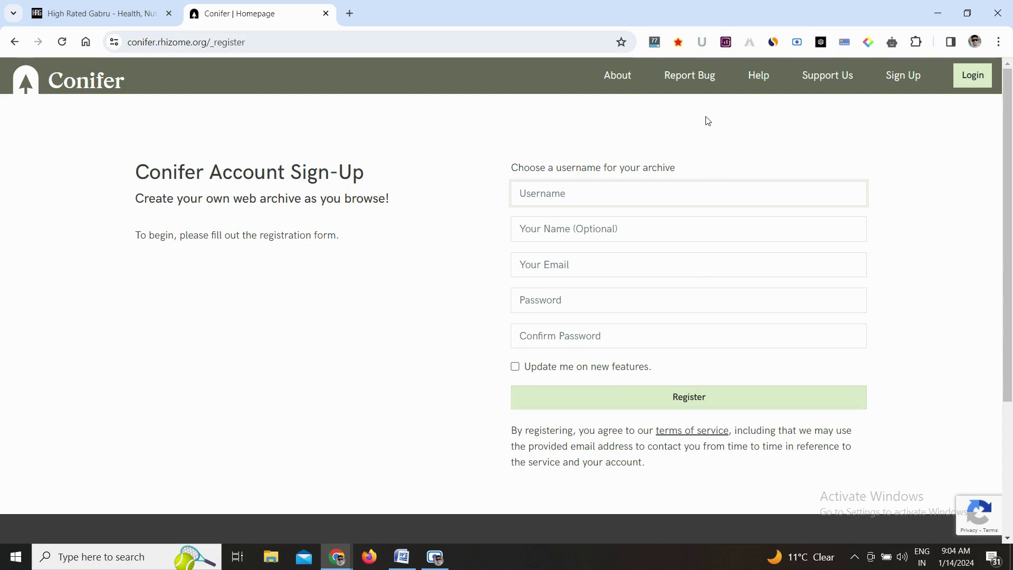
- Log in to the existing Conifer account with its username and account password
left_click(983, 77)
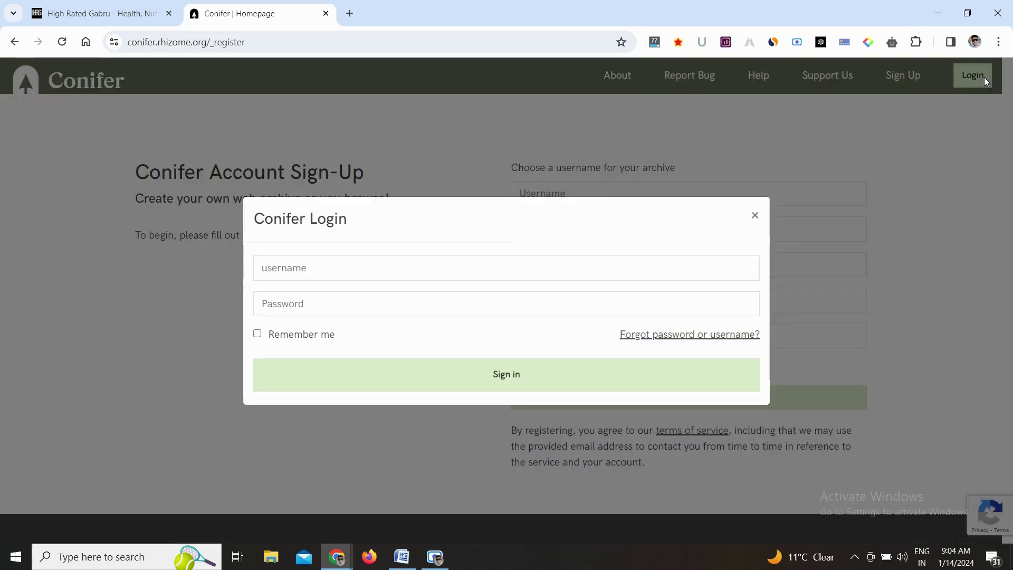
left_click(362, 267)
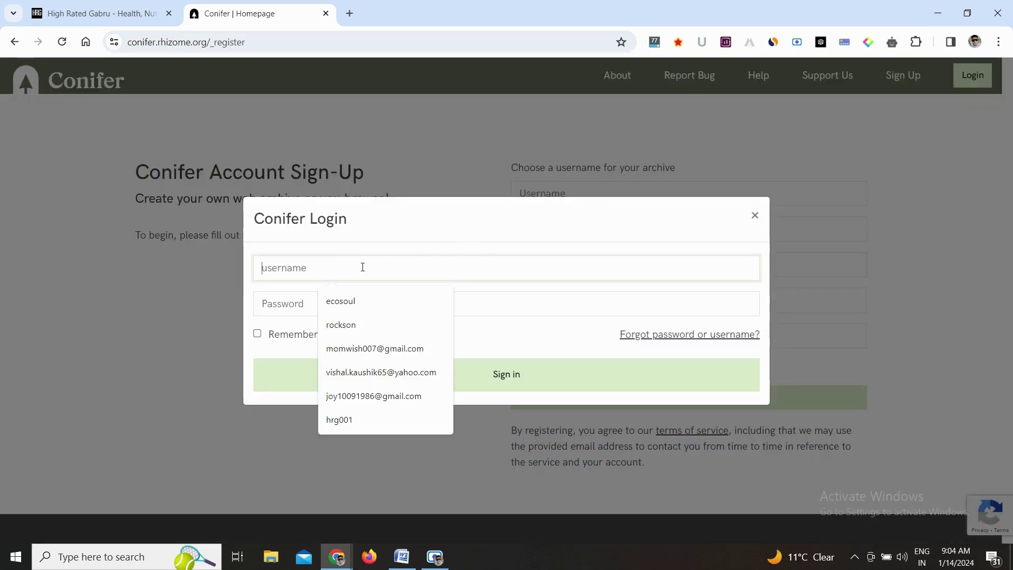
key("Up")
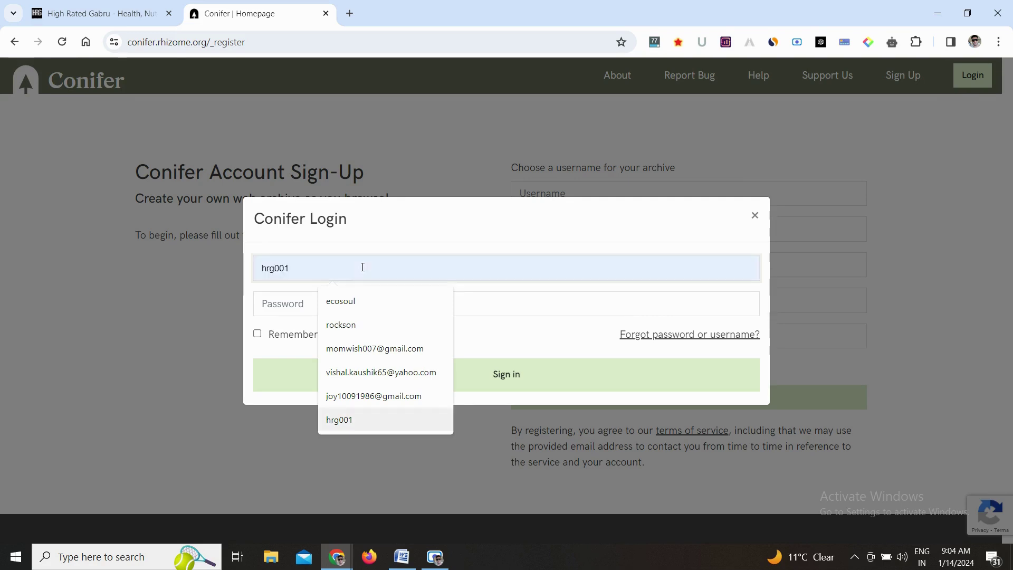
key("Tab")
type("••••")
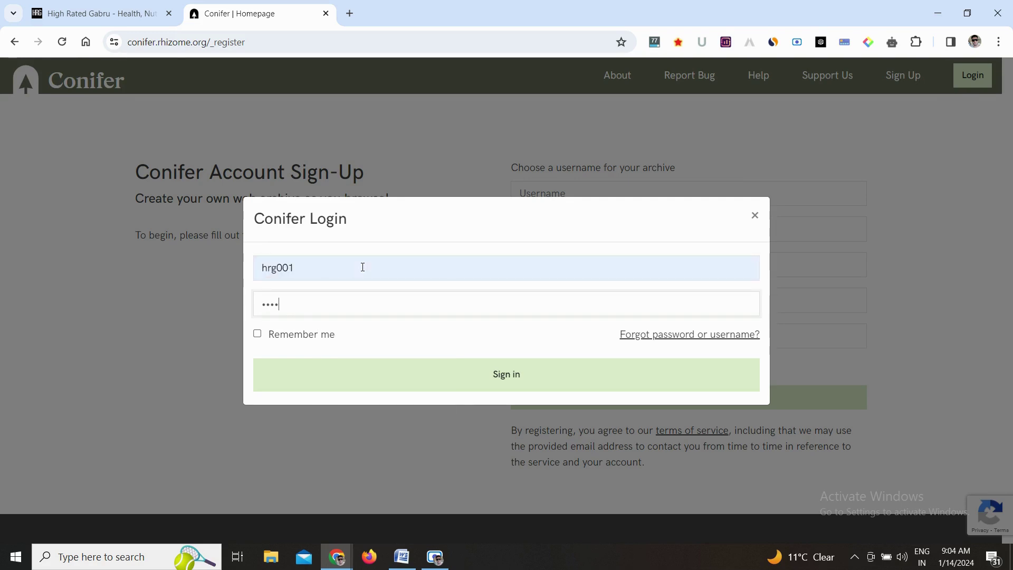
type("••••••••••")
key("Return")
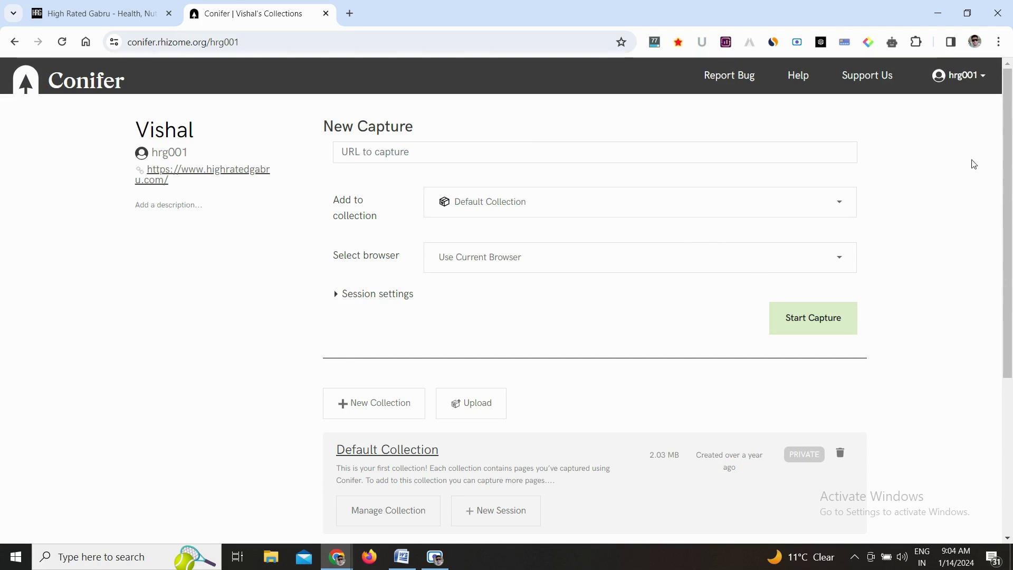
- Open the account settings and add the surname to the public profile's display name
left_click(981, 77)
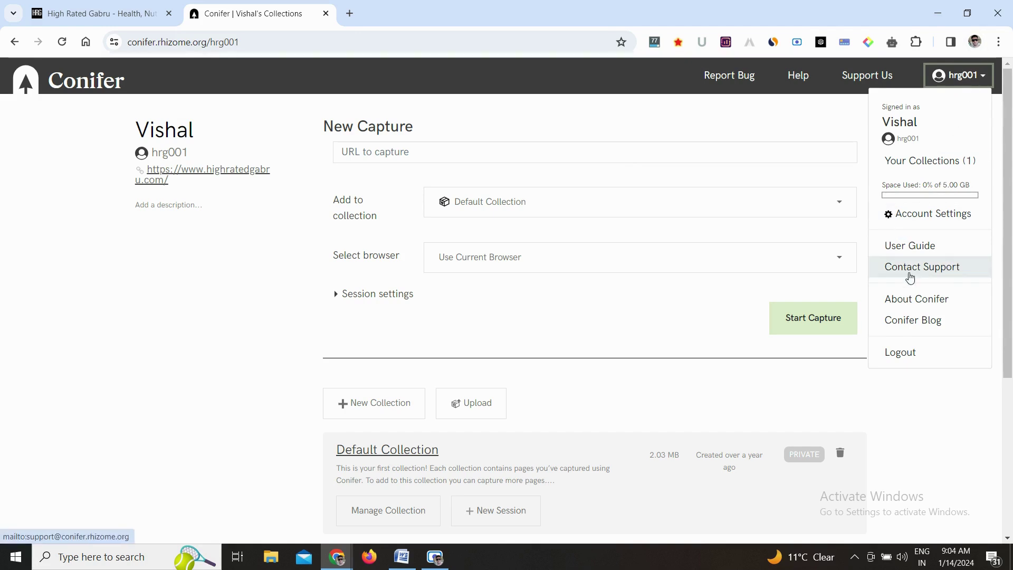
left_click(918, 214)
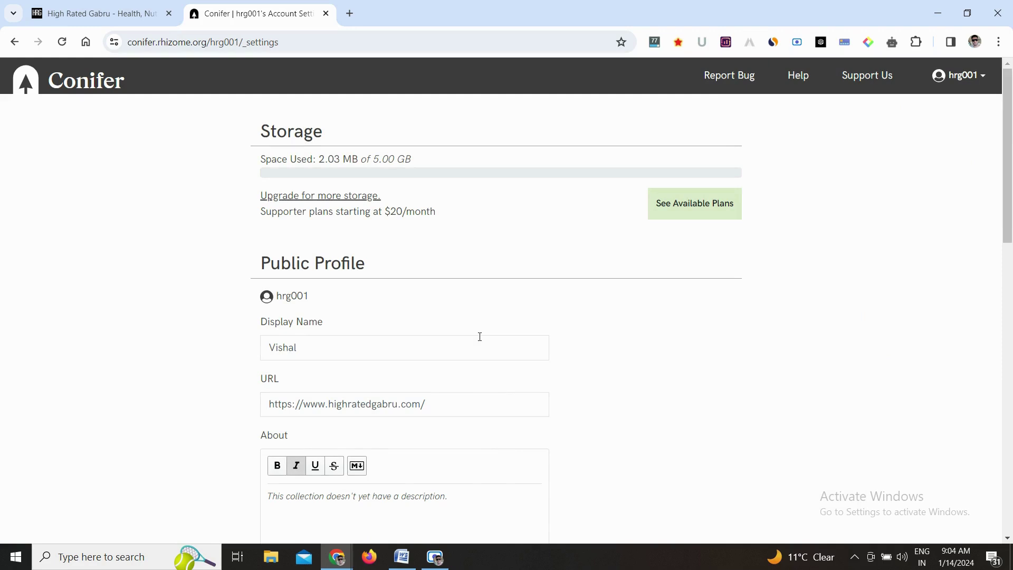
scroll(480, 337, "down", 2)
left_click(357, 255)
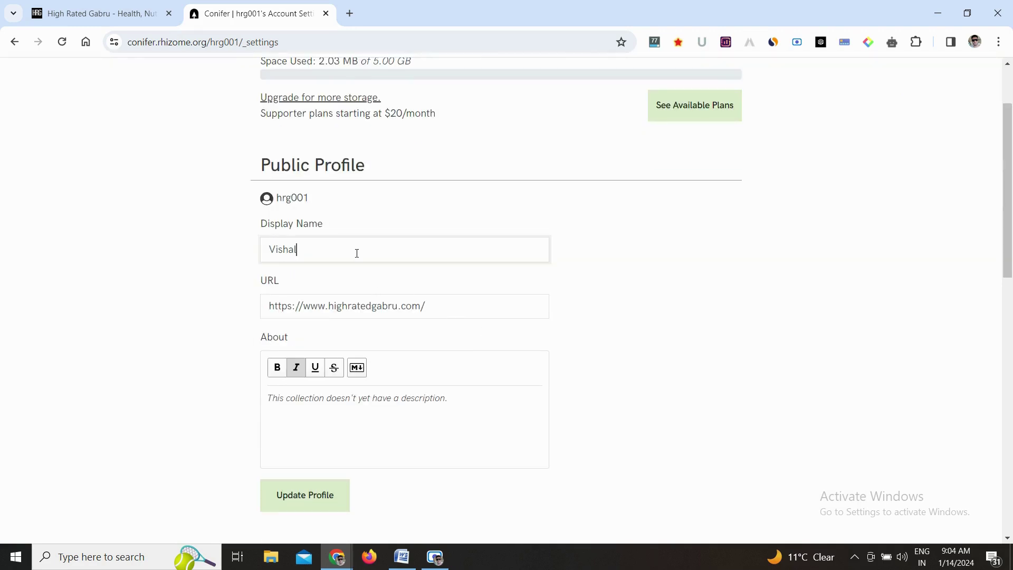
type("Kaushik")
scroll(556, 343, "down", 1)
left_click(401, 252)
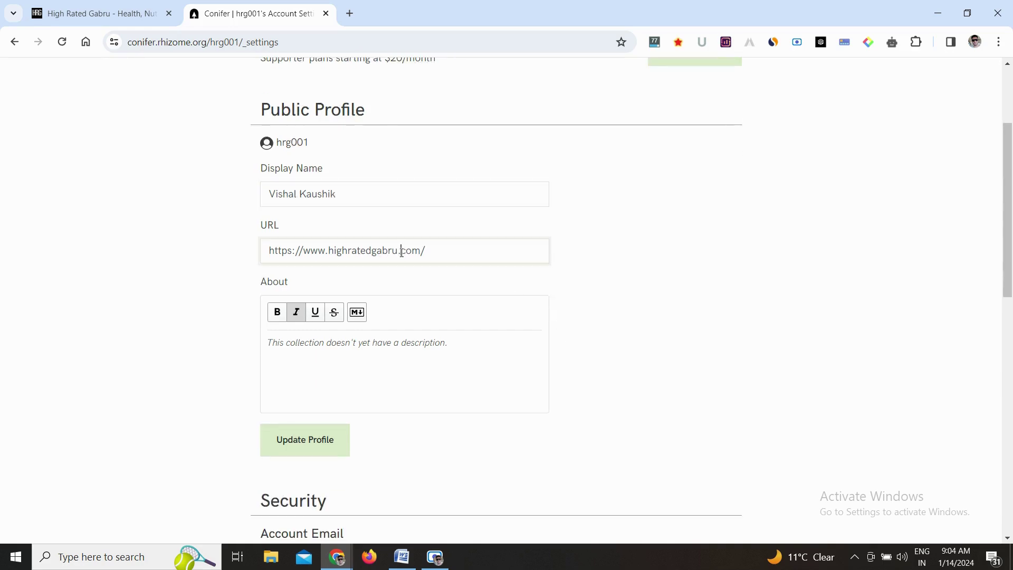
left_click(102, 7)
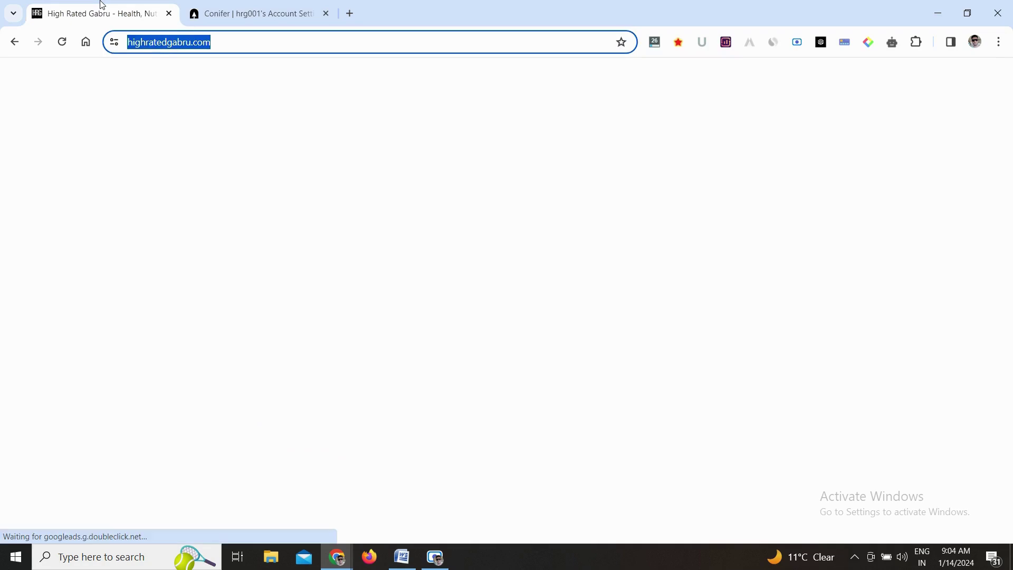
left_click(244, 4)
key("ctrl+a")
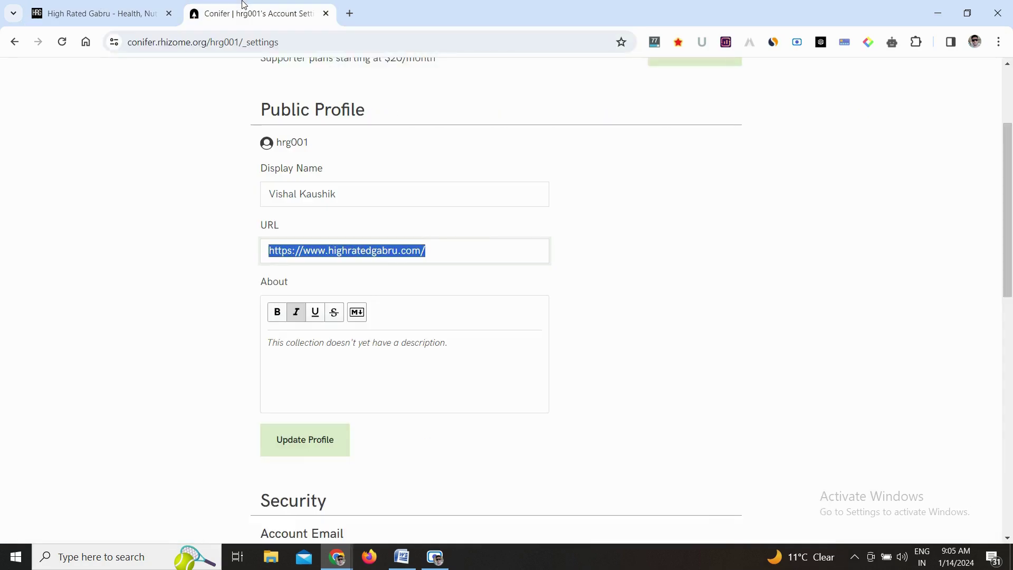
type("https://www.highratedgabru.com/#google_vignette")
key("BackSpace")
key("BackSpace")
key("BackSpace")
key("BackSpace")
key("BackSpace")
key("BackSpace")
key("BackSpace")
key("BackSpace")
key("BackSpace")
key("BackSpace")
key("BackSpace")
key("BackSpace")
key("BackSpace")
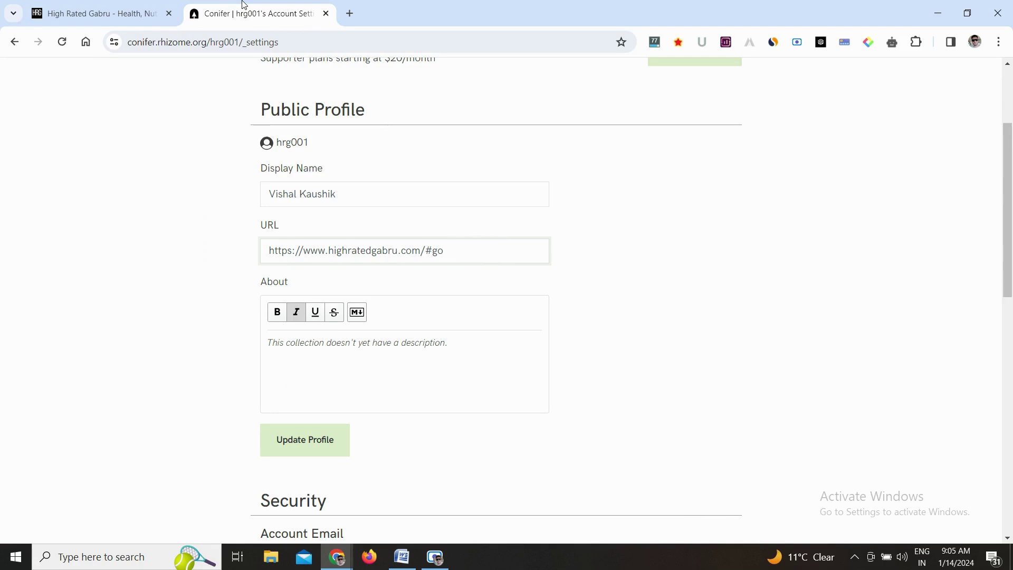
key("BackSpace")
key("BackSpace")
key("BackSpace")
- Replace the About text with "I am a digital marketer, youtuber and blogger." and save the profile
key("Tab")
key("Tab")
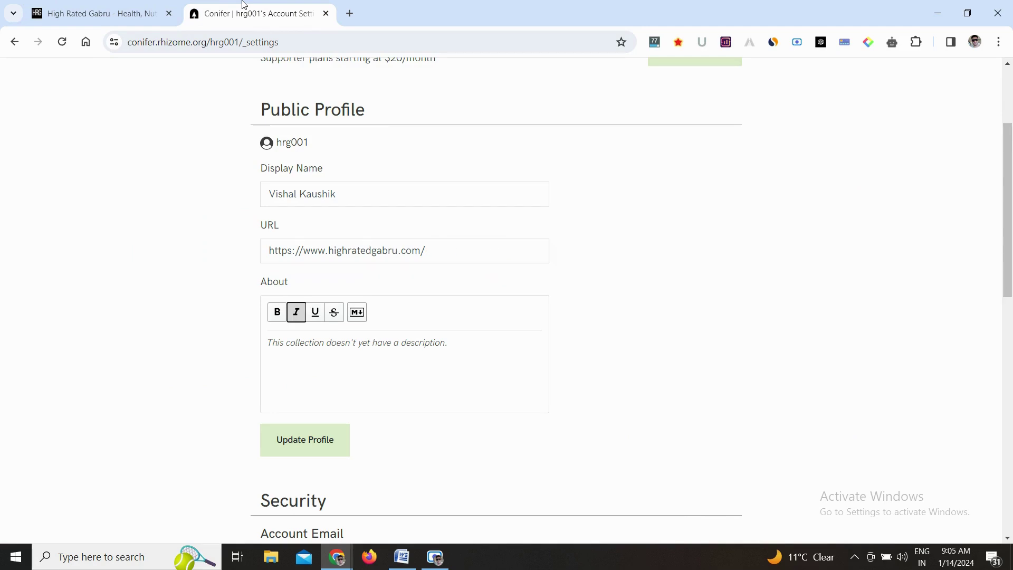
left_click(305, 352)
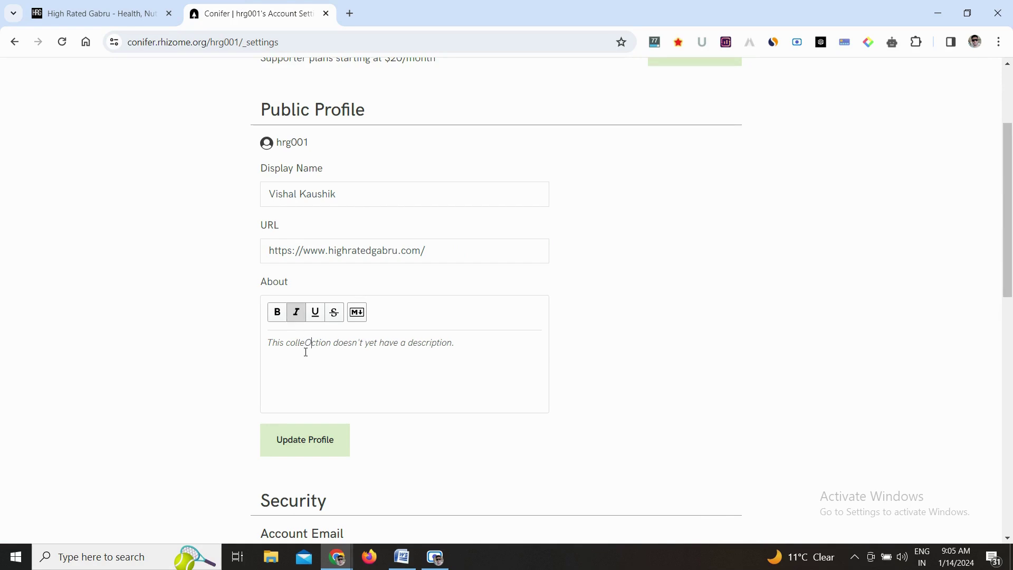
triple_click(305, 352)
key("BackSpace")
type("I")
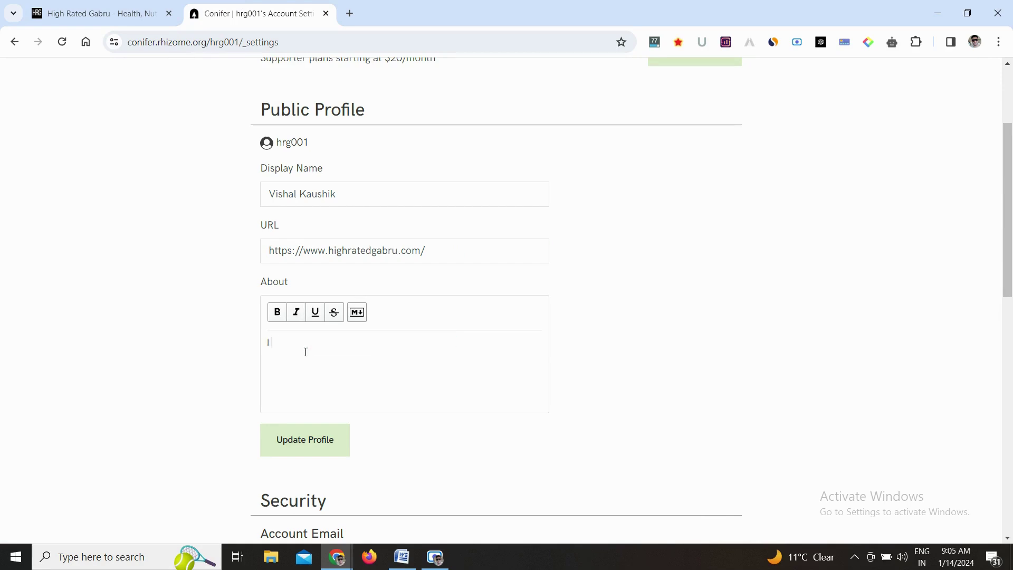
type(" am a digital marketer, youtuber an")
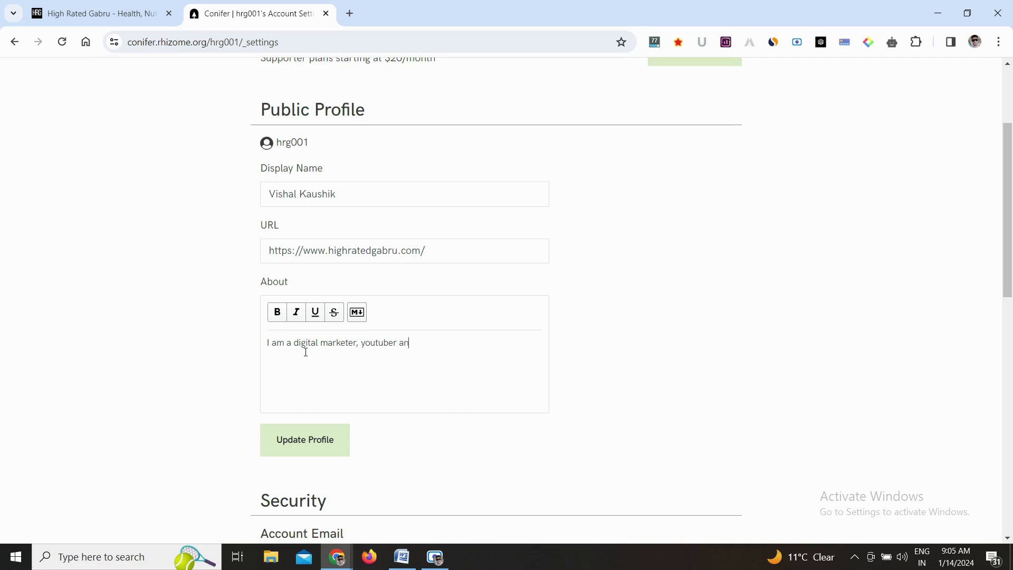
type("ooger.")
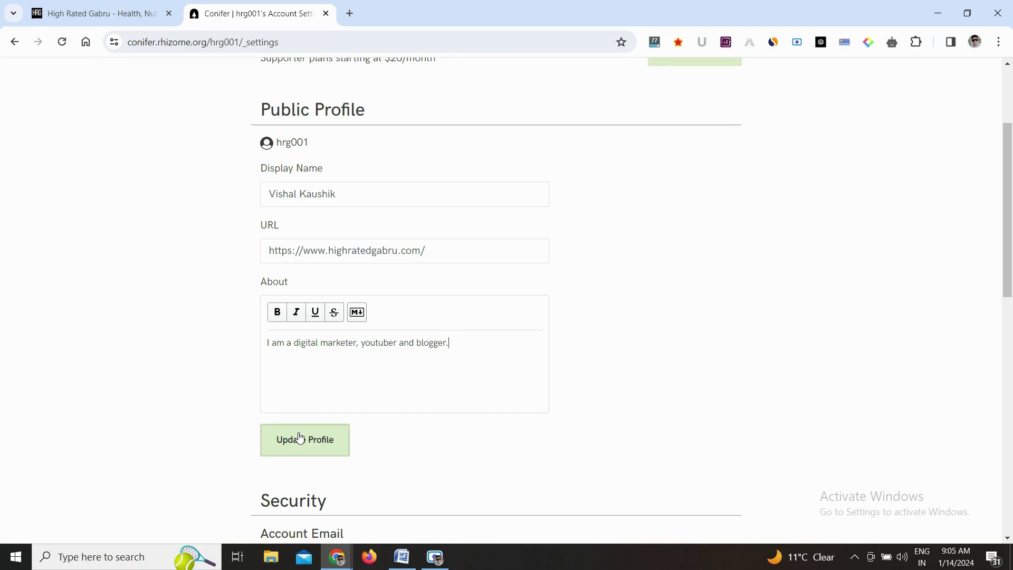
left_click(323, 442)
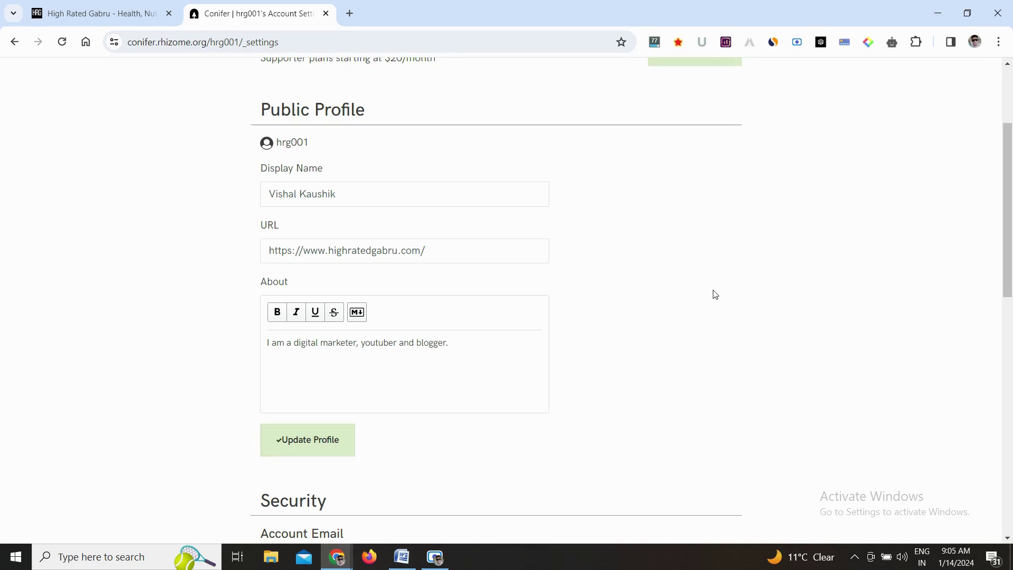
- Open the account's collections page and inspect the HTML of the profile's website link, closing the inspector when done
scroll(660, 205, "up", 3)
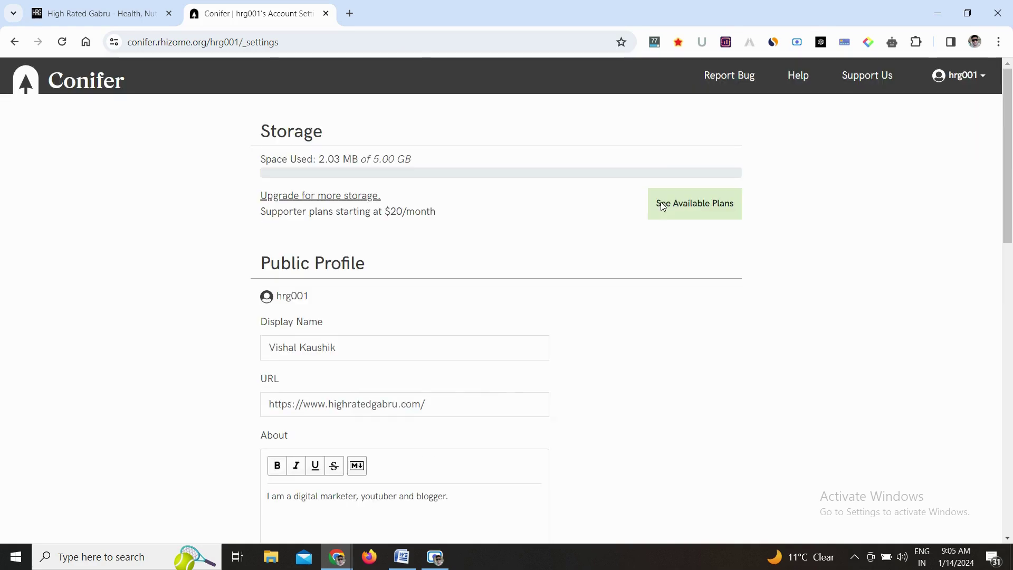
left_click(973, 78)
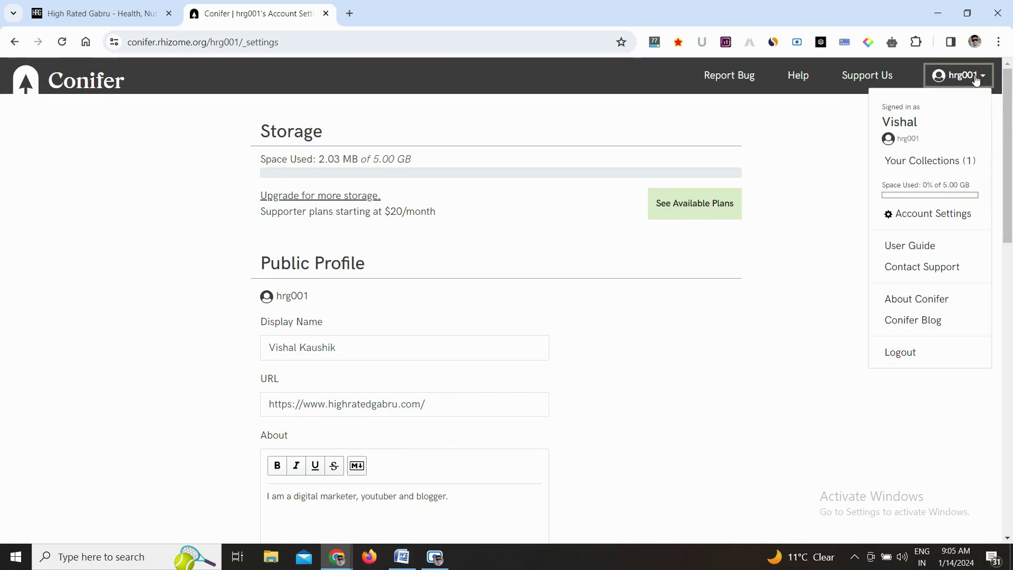
left_click(922, 167)
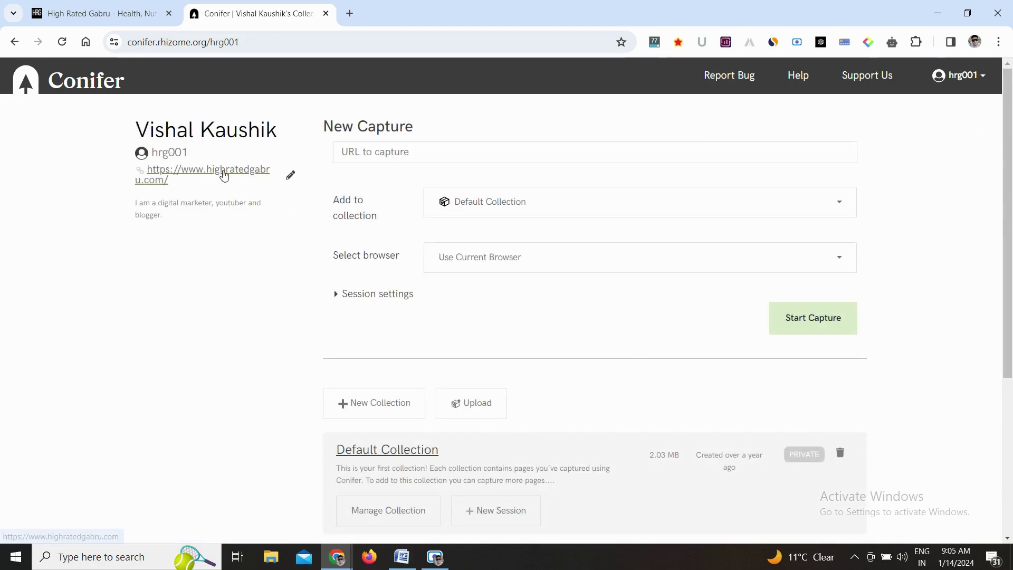
right_click(213, 171)
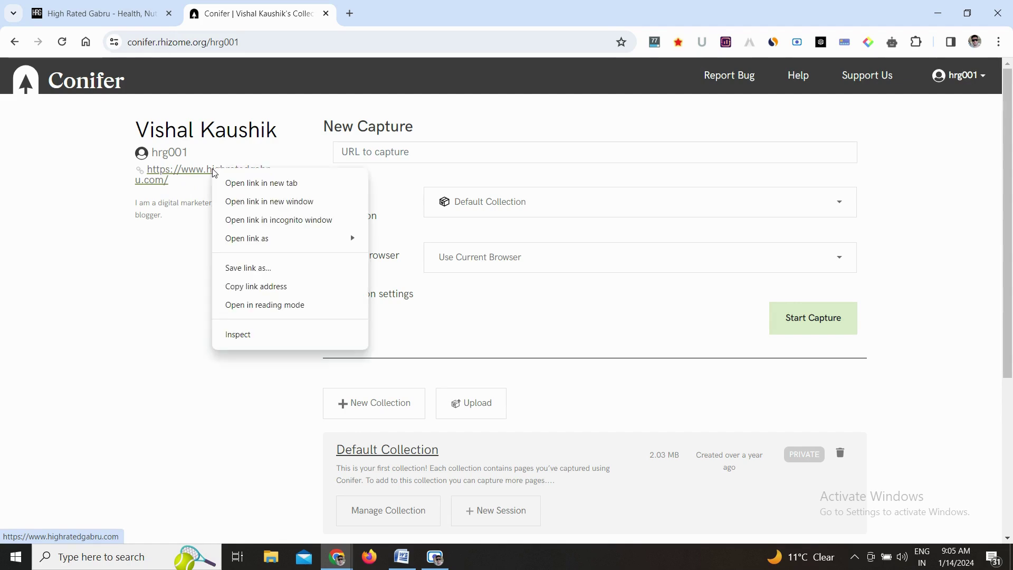
left_click(237, 334)
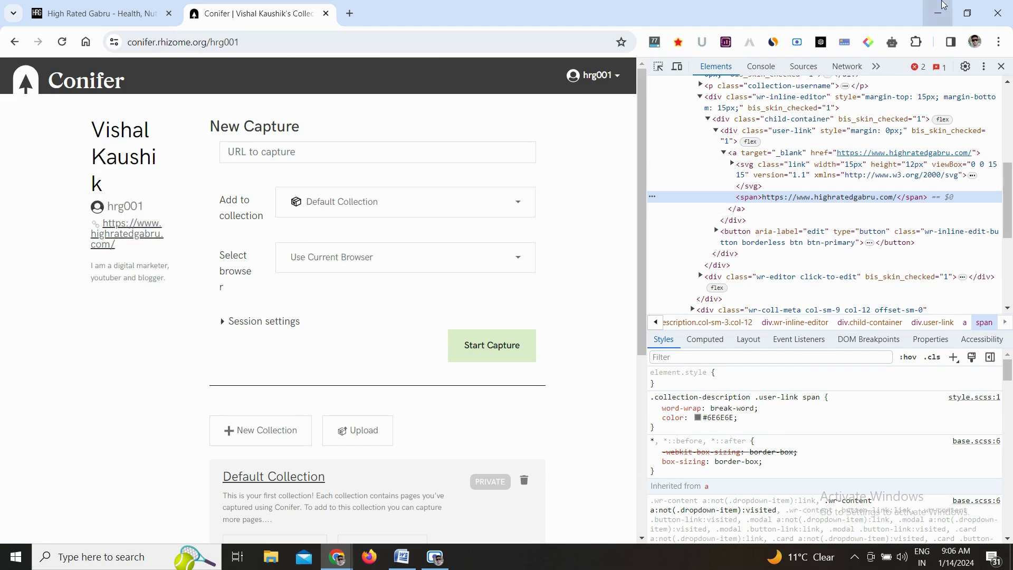
left_click(1002, 66)
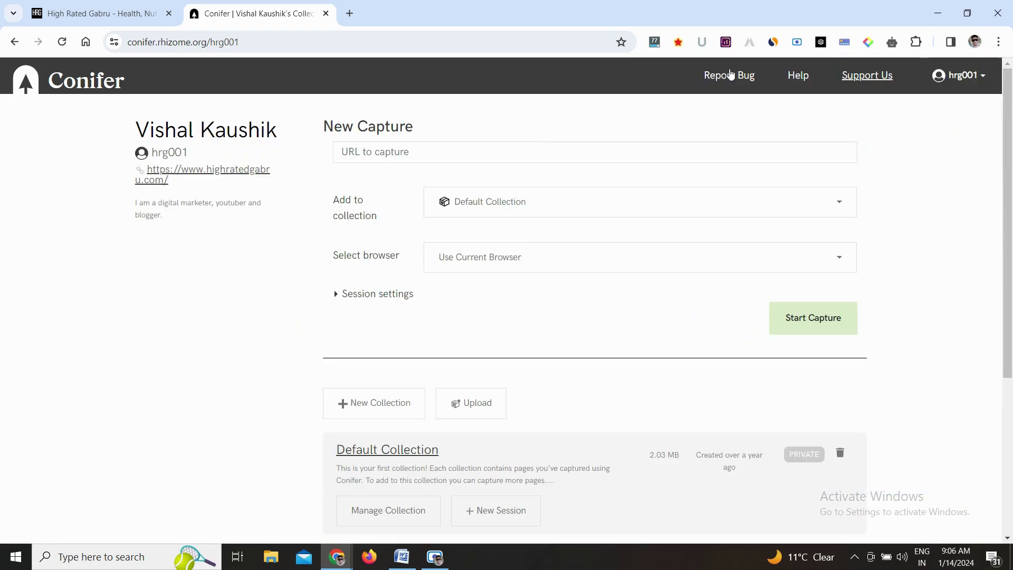
- Check Conifer's authority and spam metrics in MozBar, plus its bounce rate, monthly visits and visit duration in Similarweb
left_click(656, 44)
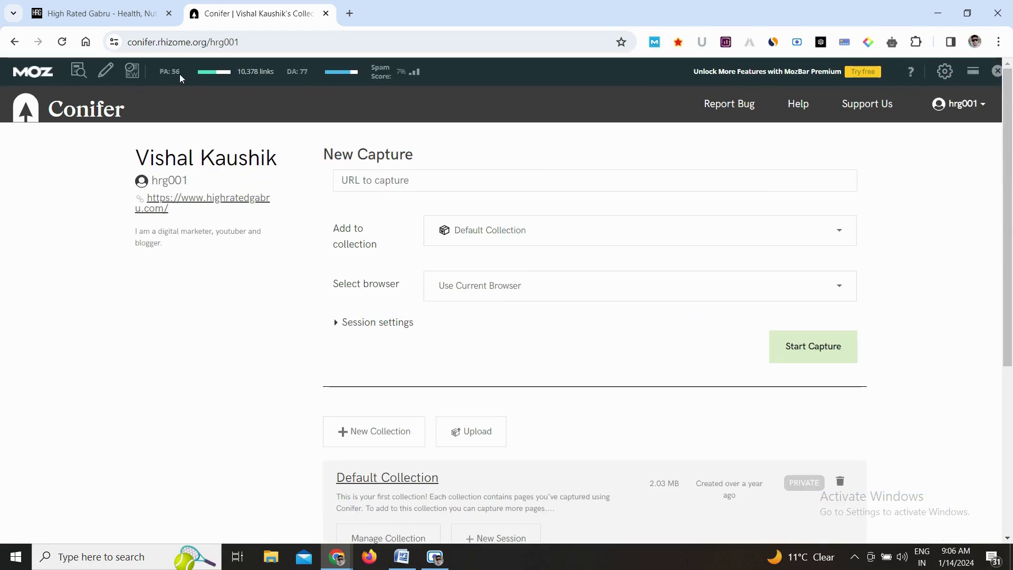
left_click(105, 113)
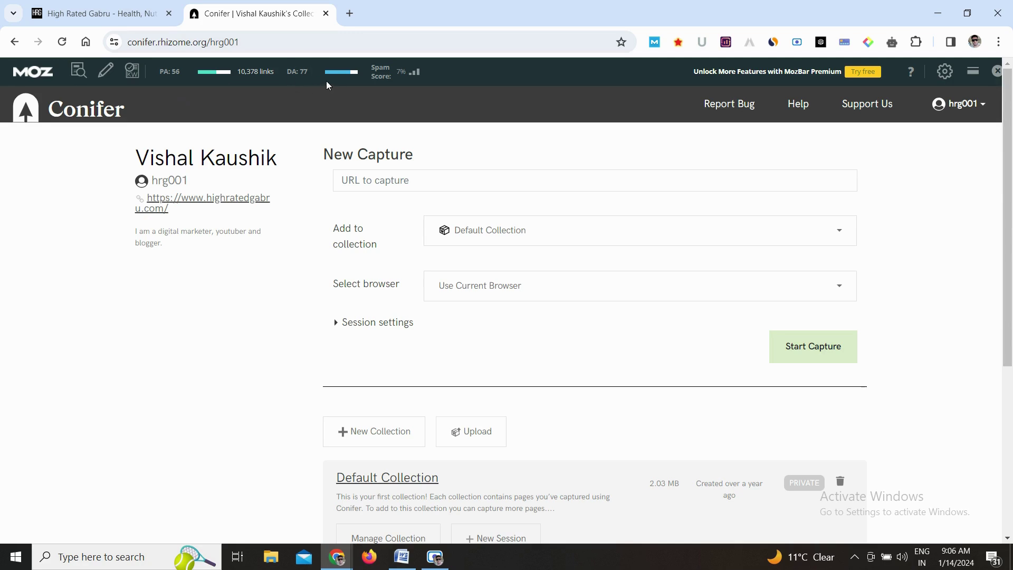
left_click(773, 42)
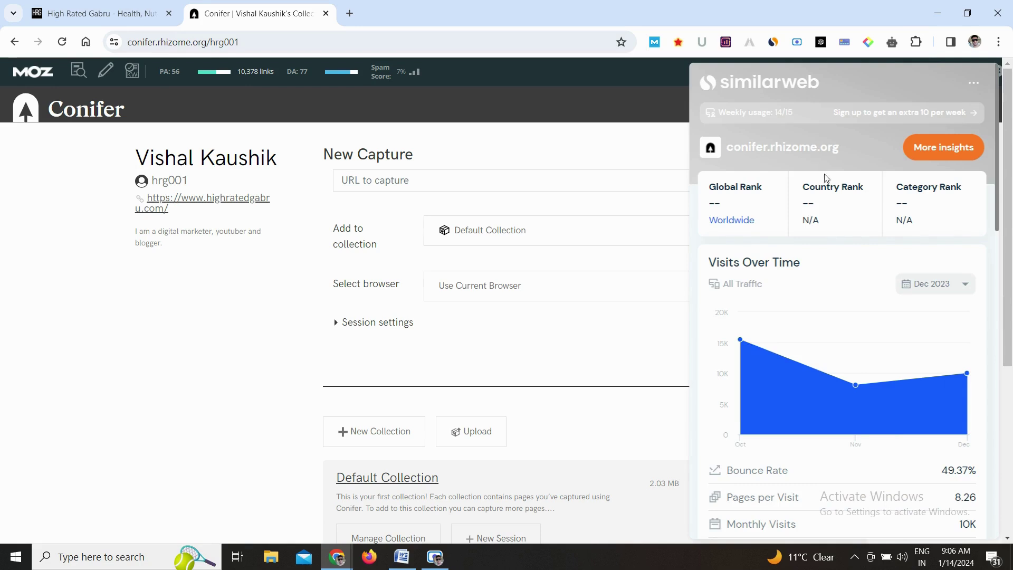
scroll(855, 283, "down", 3)
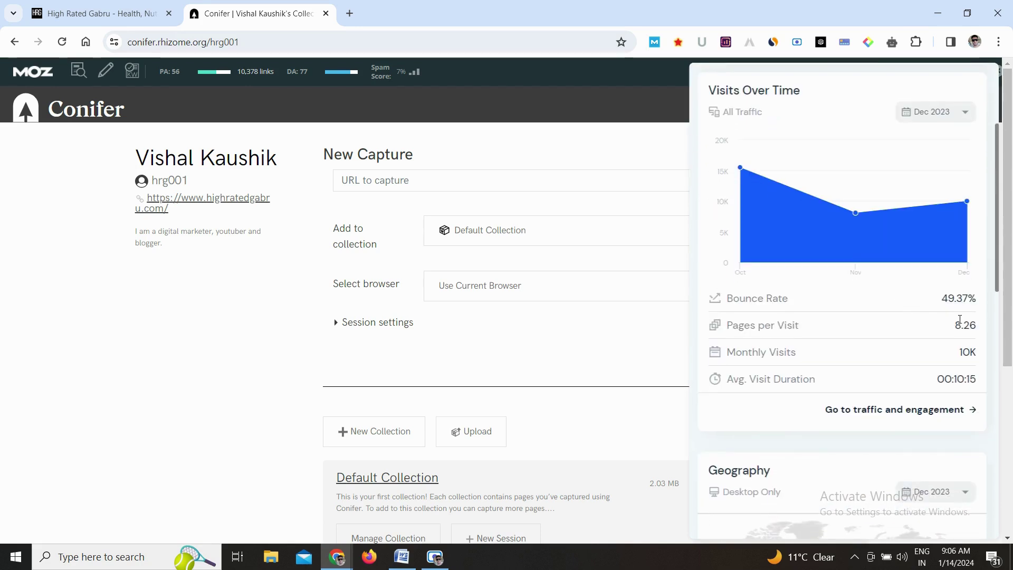
left_click_drag(976, 298, 939, 300)
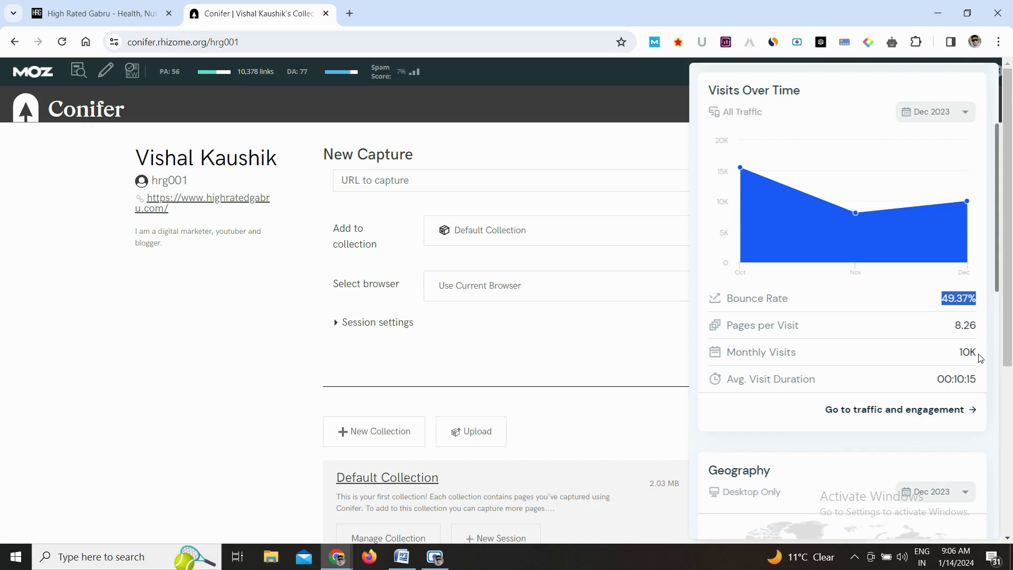
left_click_drag(977, 352, 959, 381)
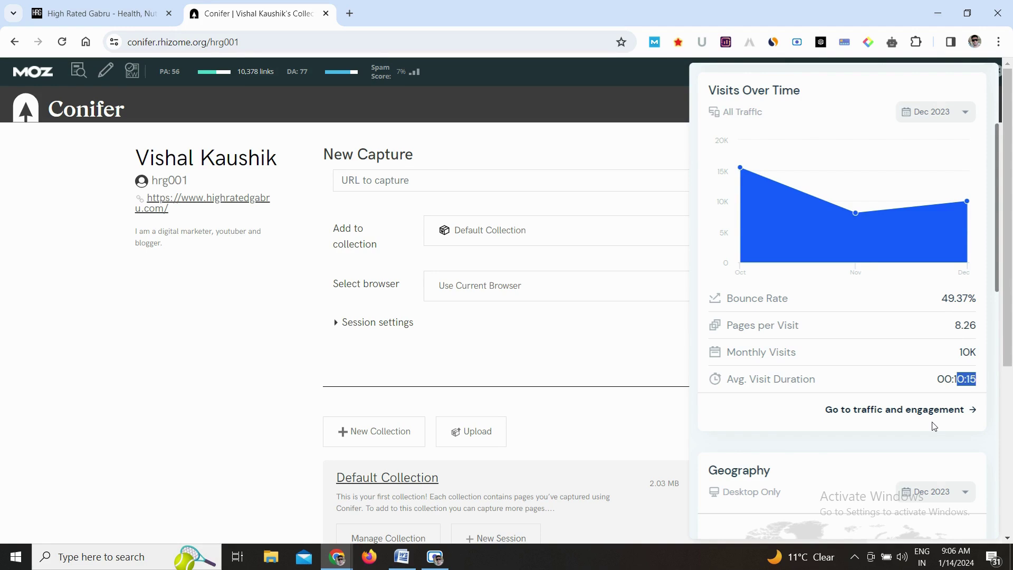
- Review Conifer's top countries and its direct, referral, search and social traffic shares in Similarweb, closing the Similarweb overview and MozBar when done
scroll(931, 424, "down", 8)
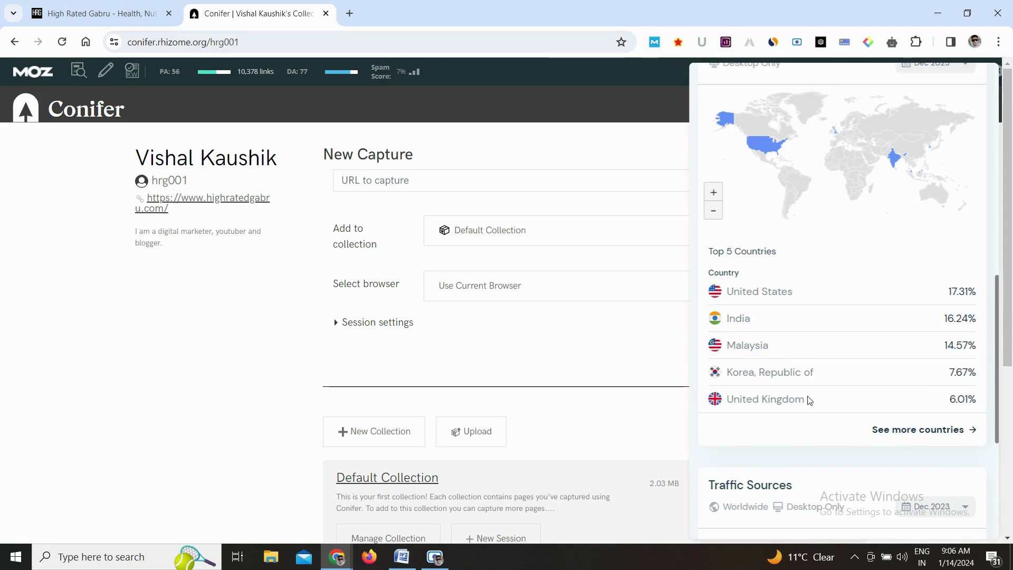
scroll(855, 402, "down", 5)
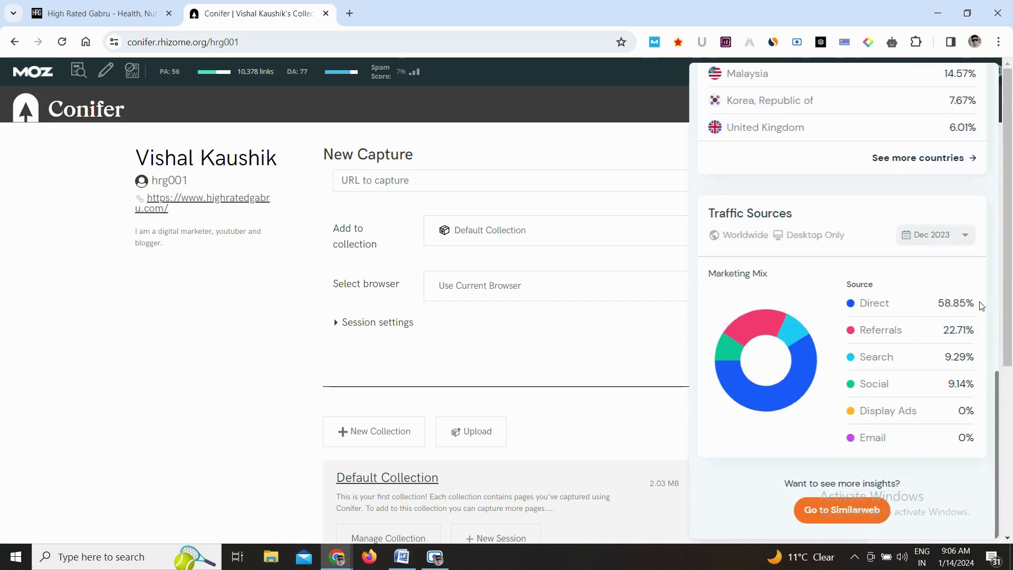
left_click_drag(980, 305, 859, 311)
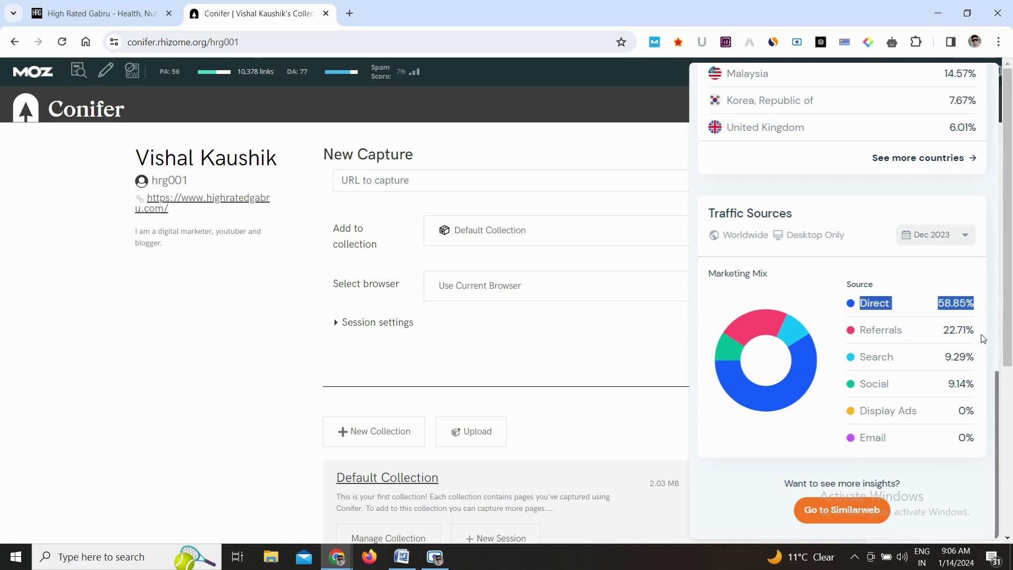
left_click_drag(978, 335, 860, 335)
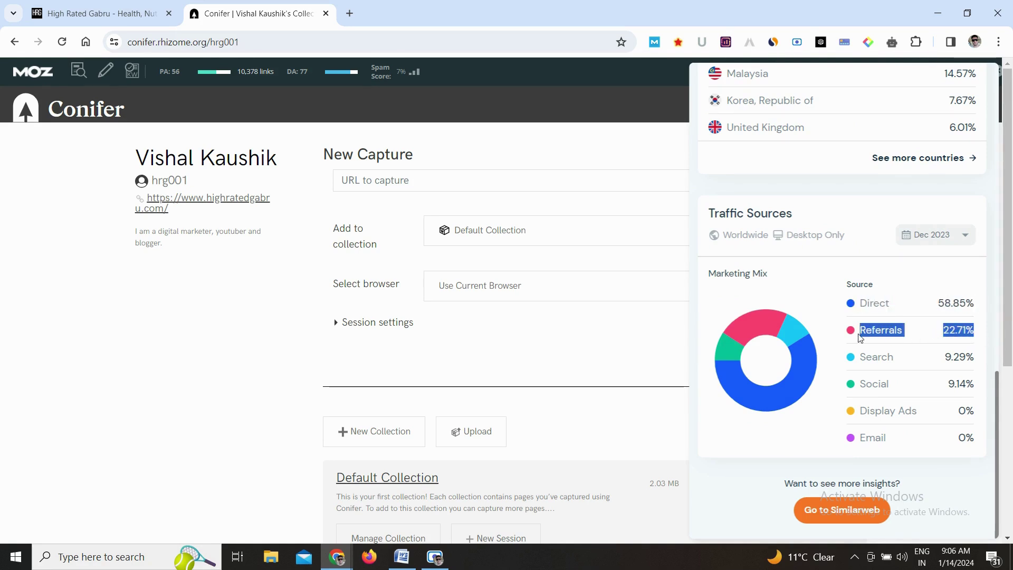
left_click_drag(974, 355, 864, 360)
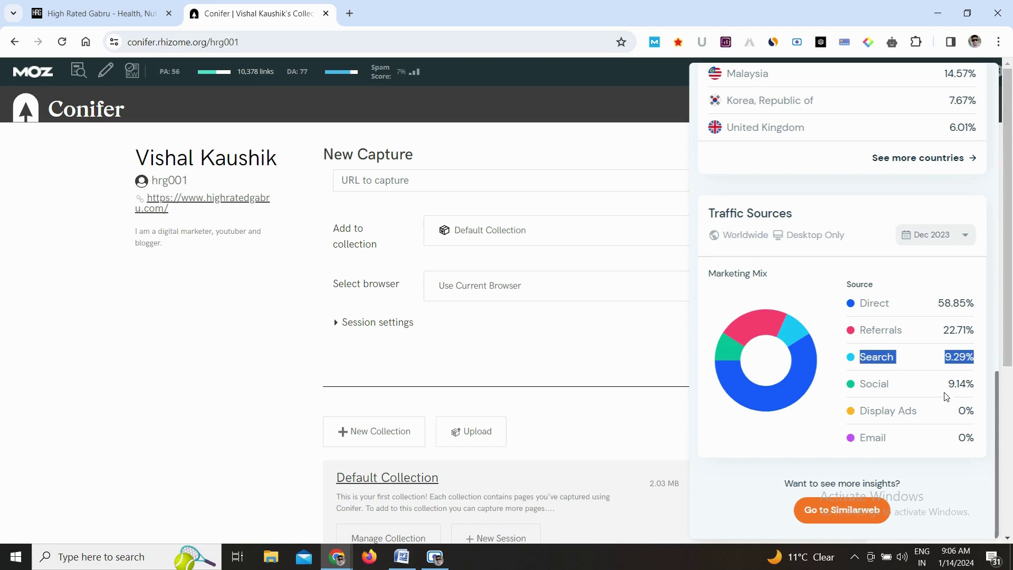
left_click_drag(975, 384, 865, 385)
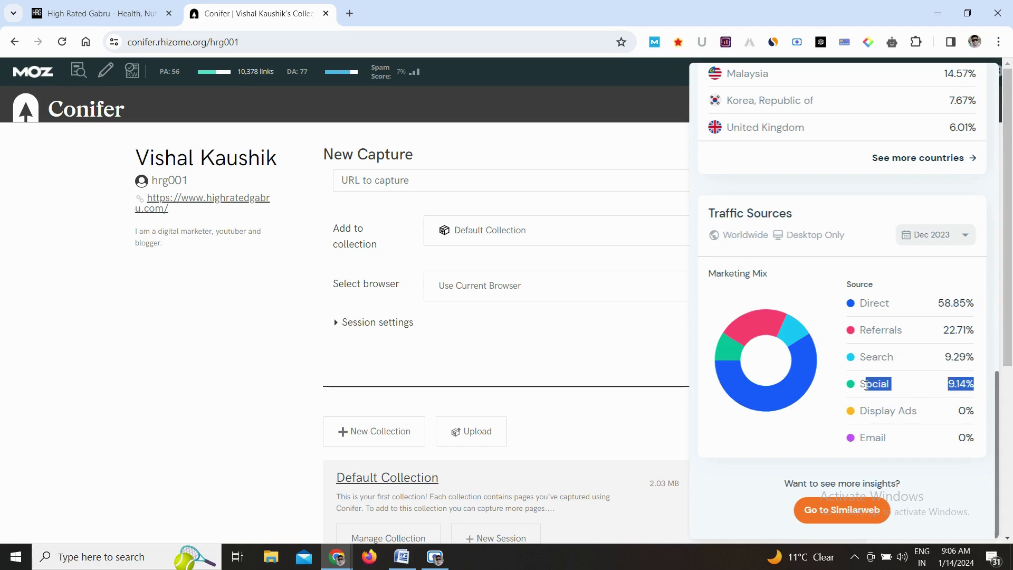
left_click(618, 166)
left_click(654, 41)
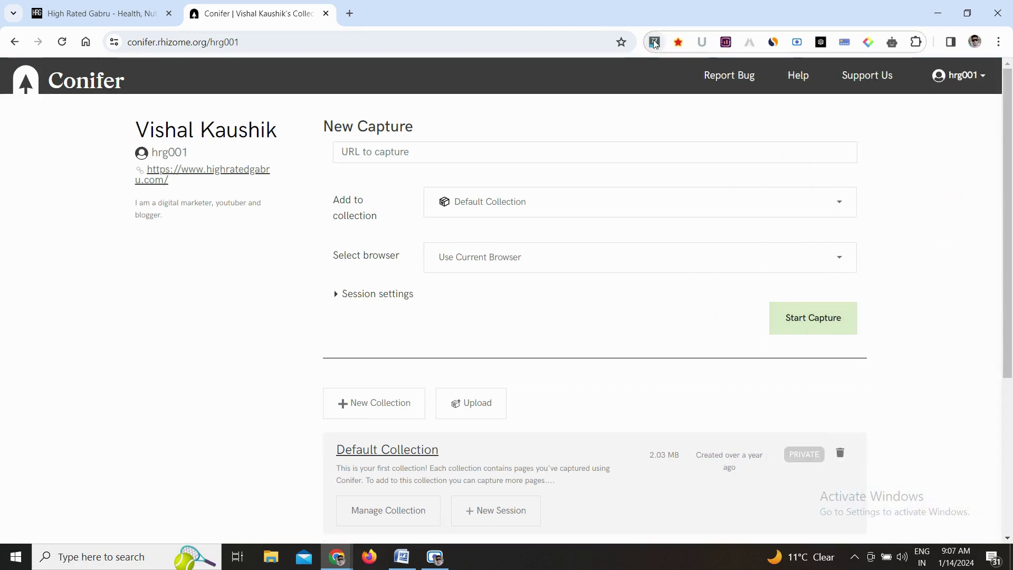